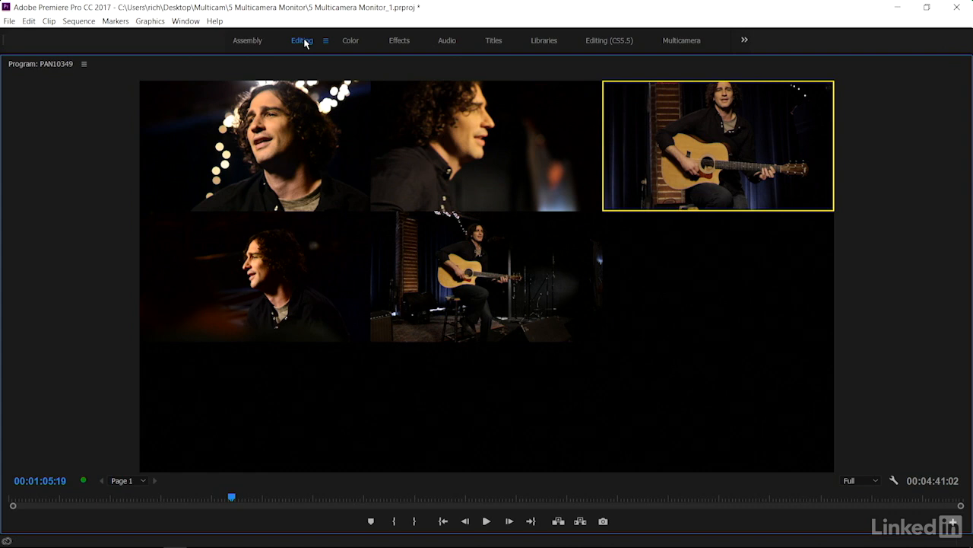
Reset the Editing workspace to its saved layout
click(326, 42)
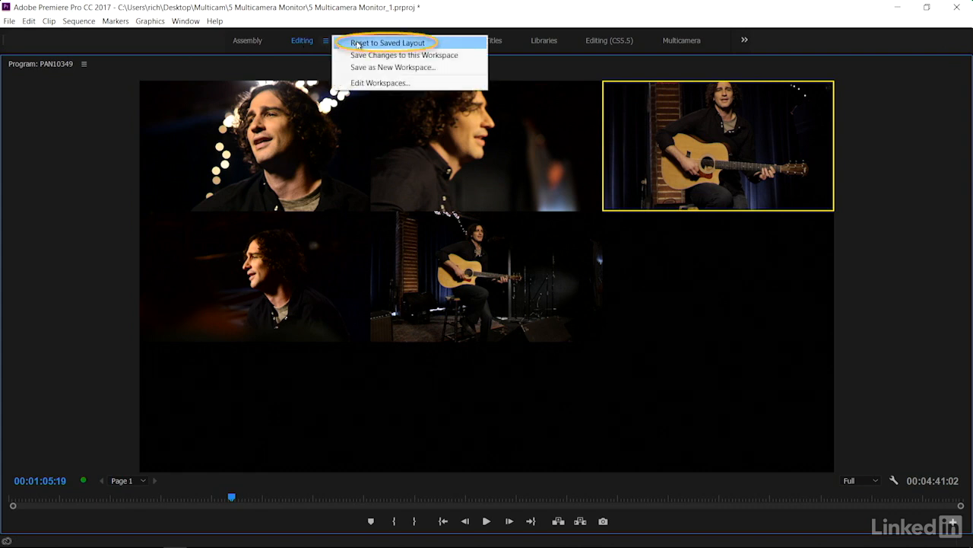
click(358, 43)
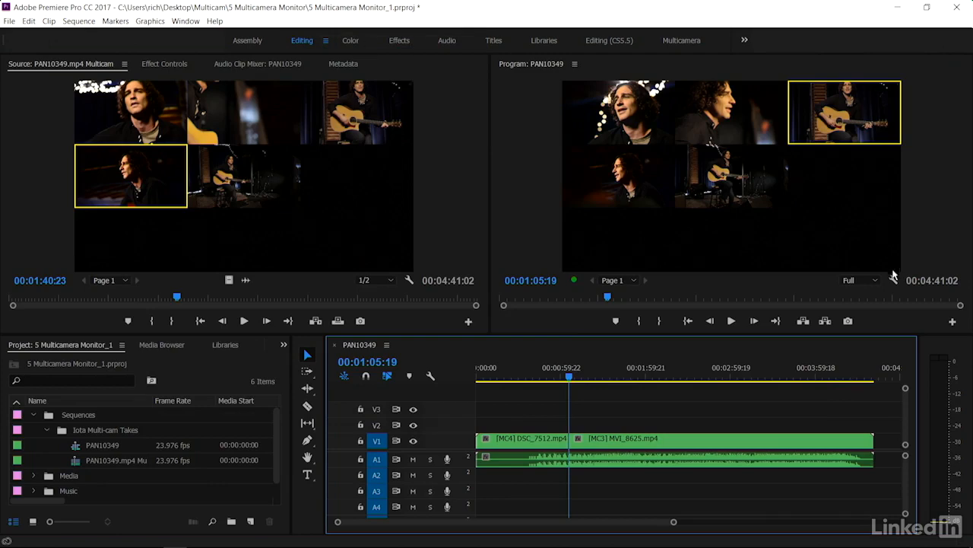
Turn on Show Multi-Camera Preview Monitor in the Program Monitor settings
click(893, 280)
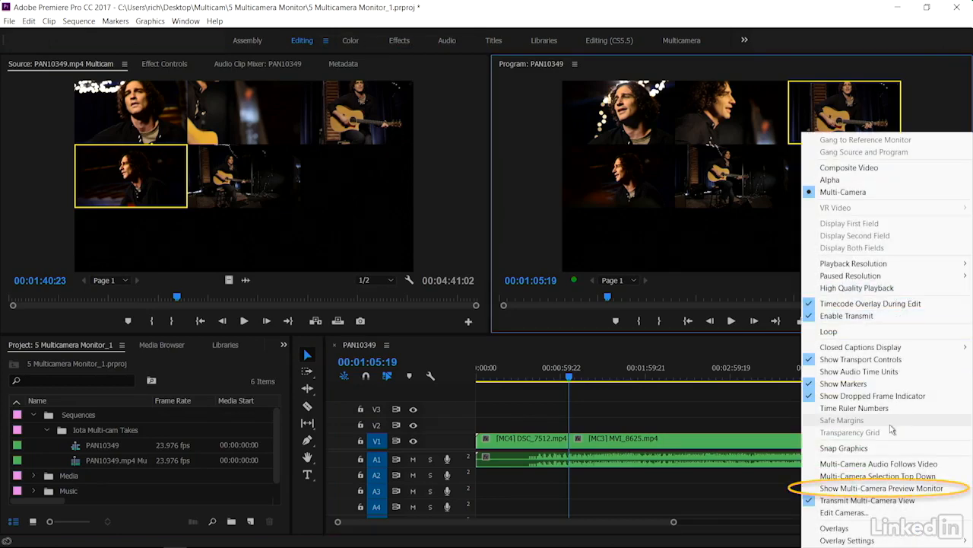
click(897, 490)
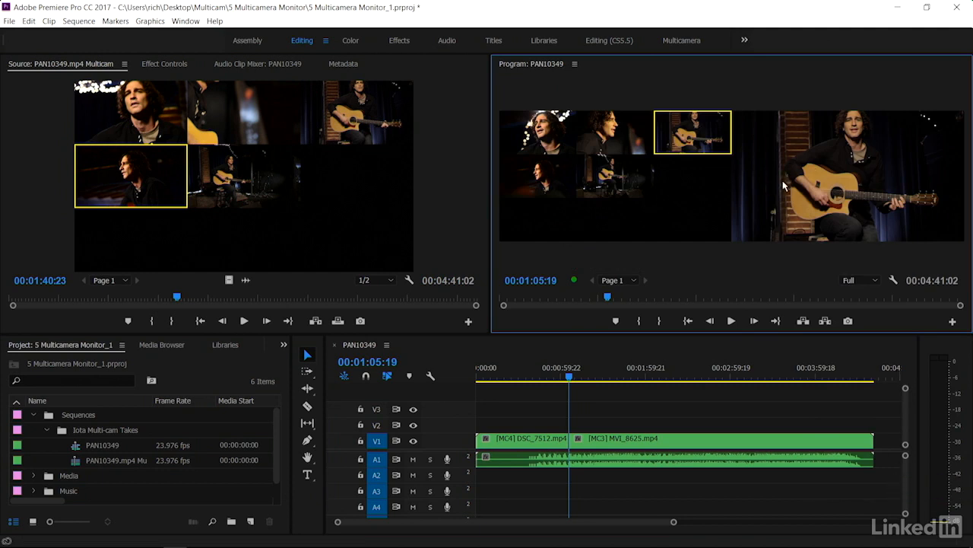
Toggle the Program Monitor's multi-camera view on and off repeatedly
key(shift+0)
key(shift+0)
key(shift+0)
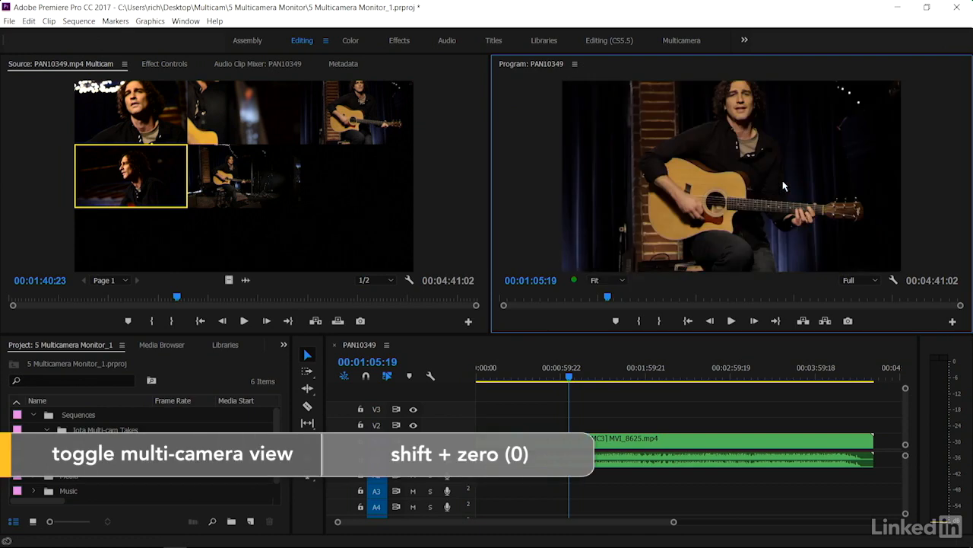
key(shift+0)
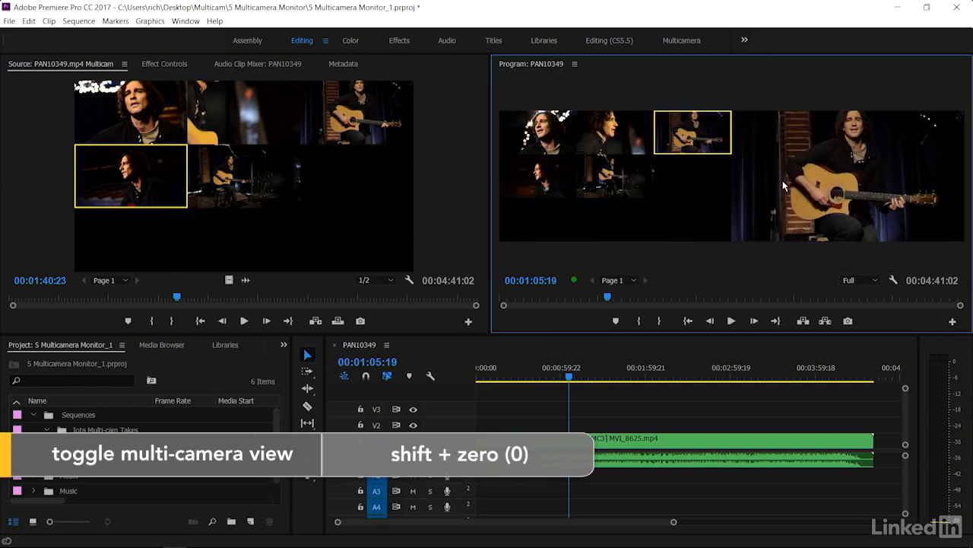
key(shift+0)
key(shift+0)
key(shift+0)
key(shift+0)
key(shift+0)
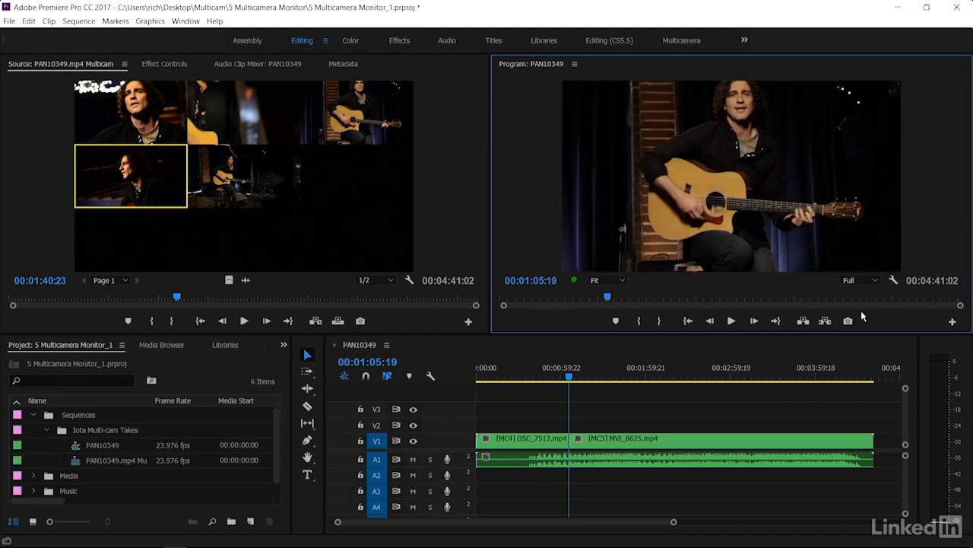
Add two spacers, the Toggle Multi-Camera View button and the Multi-Camera Record On/Off Toggle button to the Program Monitor controls
click(952, 323)
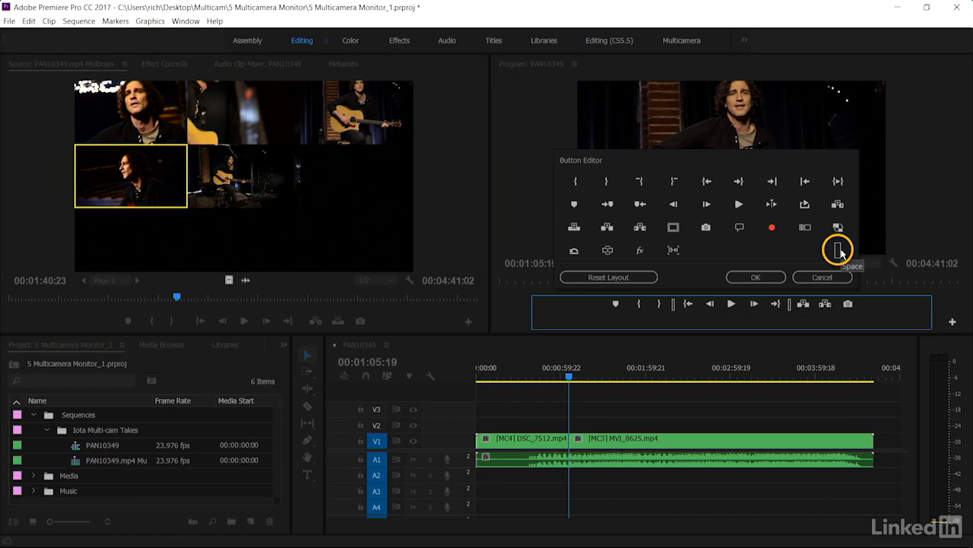
drag(839, 250, 867, 309)
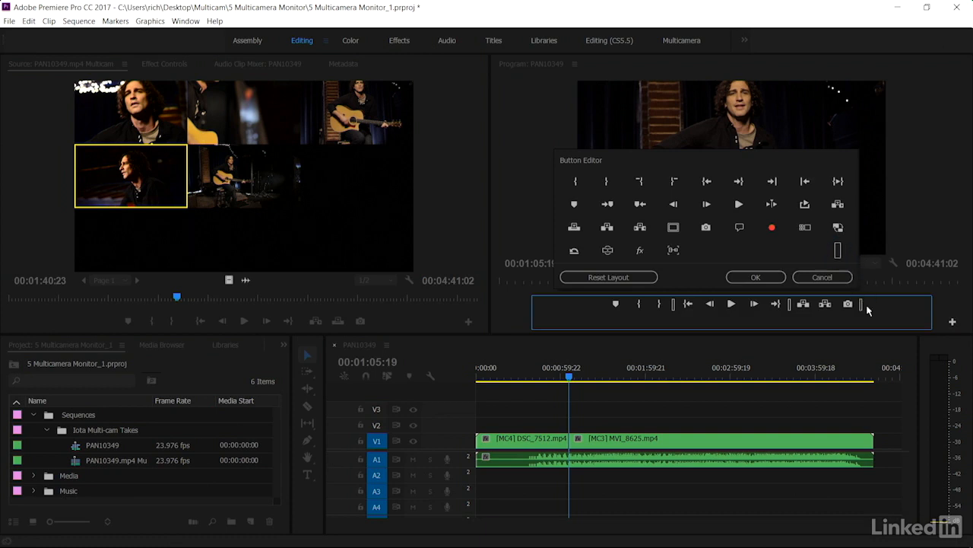
drag(839, 251, 873, 306)
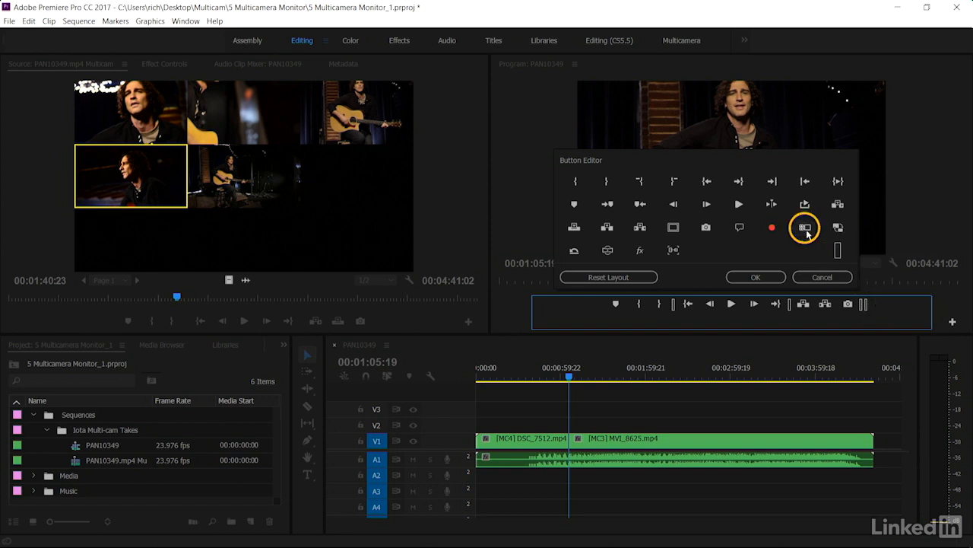
drag(806, 228, 877, 303)
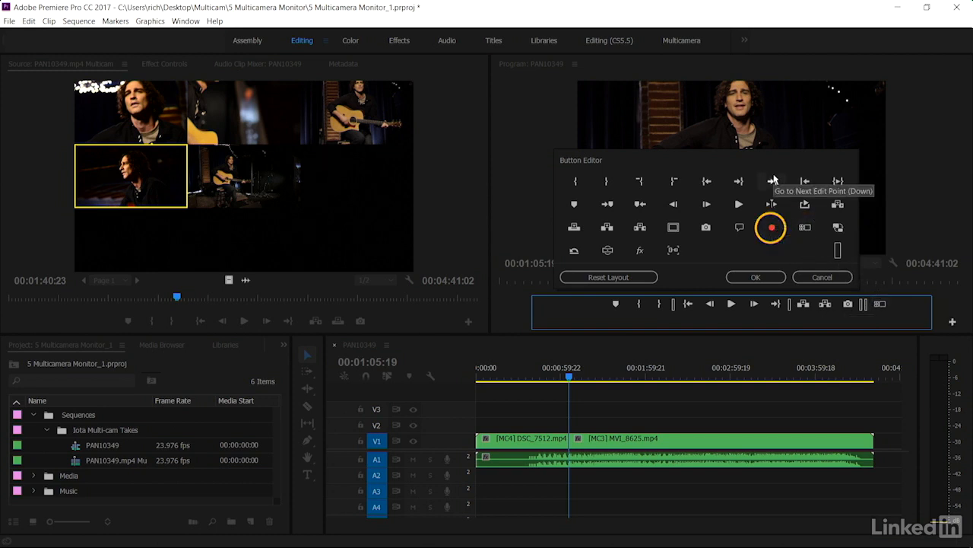
drag(766, 223, 900, 304)
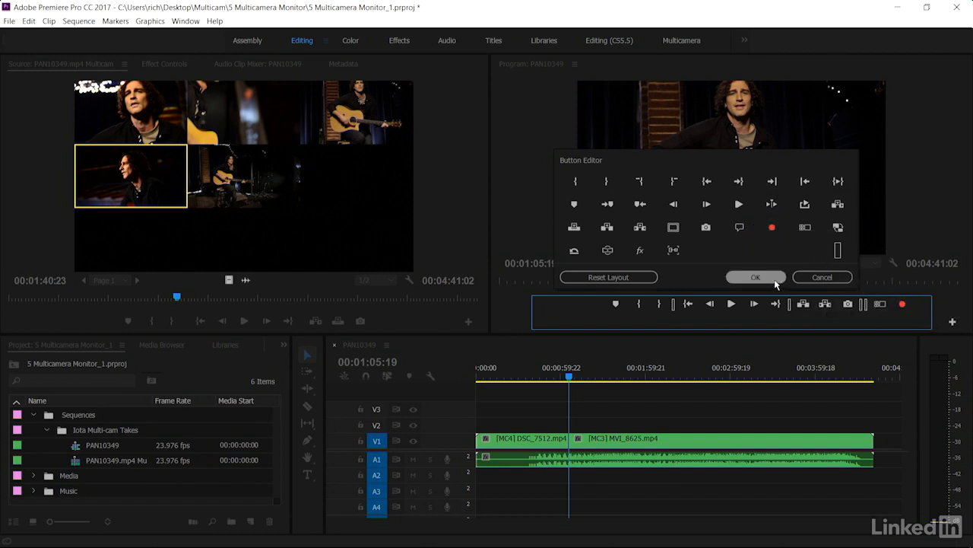
click(753, 278)
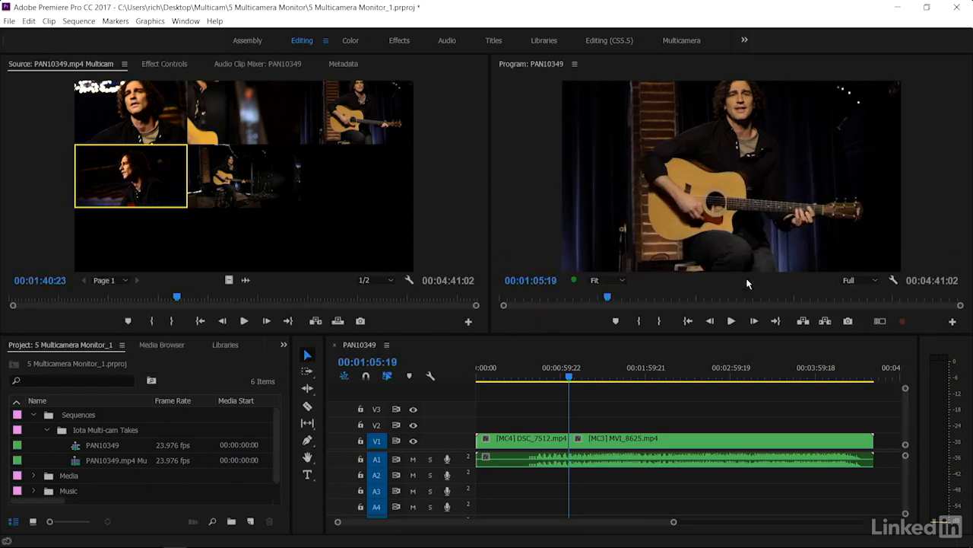
Switch the multi-camera view back on with the new toggle button and turn on multi-camera recording
click(879, 323)
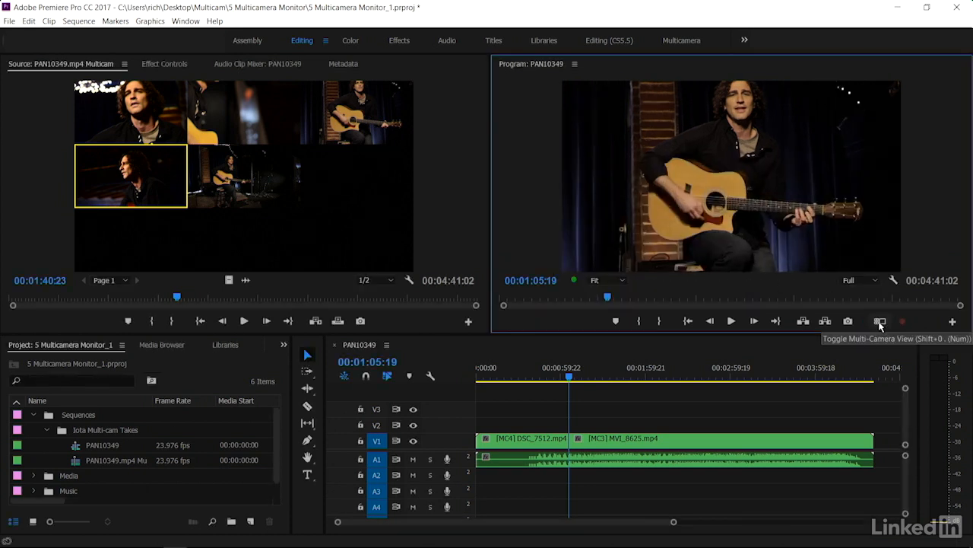
click(879, 323)
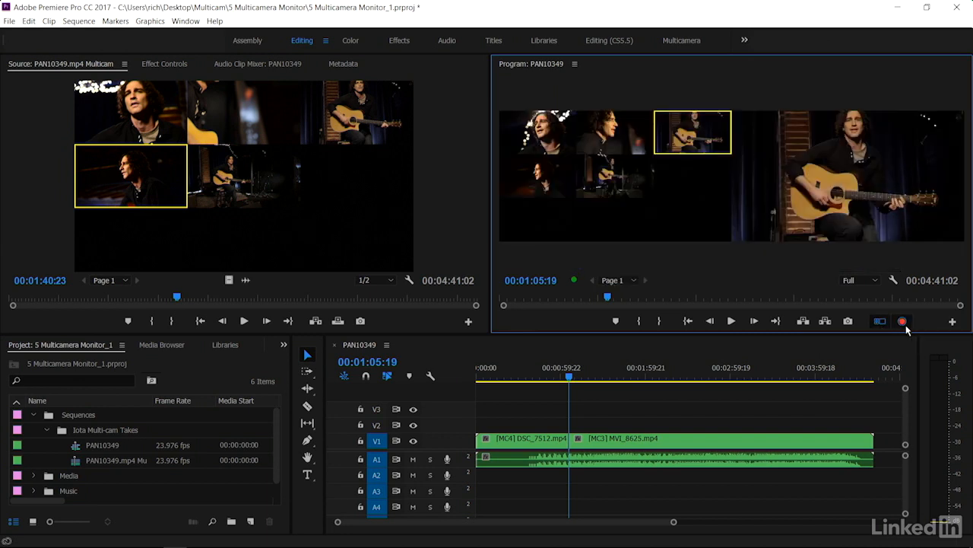
click(907, 325)
Enlarge the Program Monitor panel and move the Effect Controls tab to the front of its panel group
drag(491, 243, 217, 225)
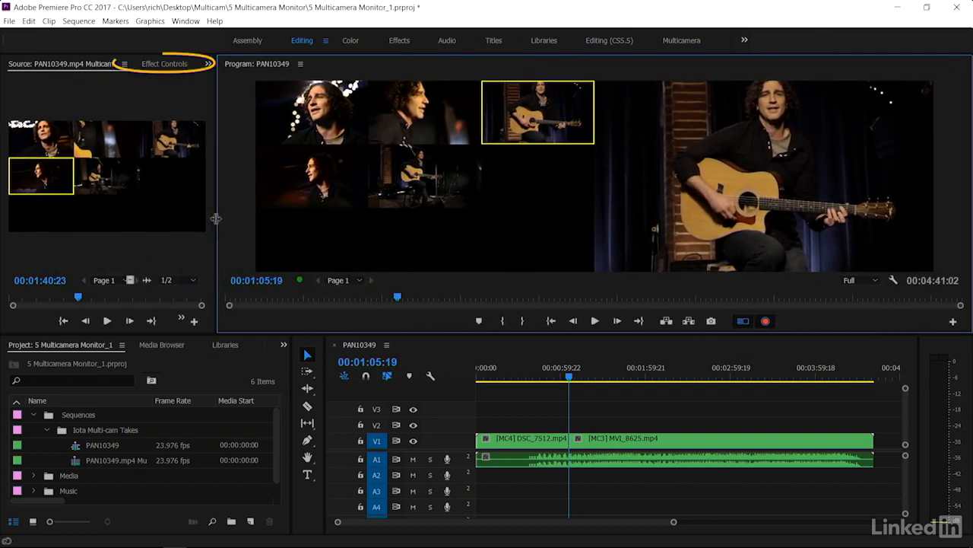
click(160, 67)
drag(50, 66, 26, 71)
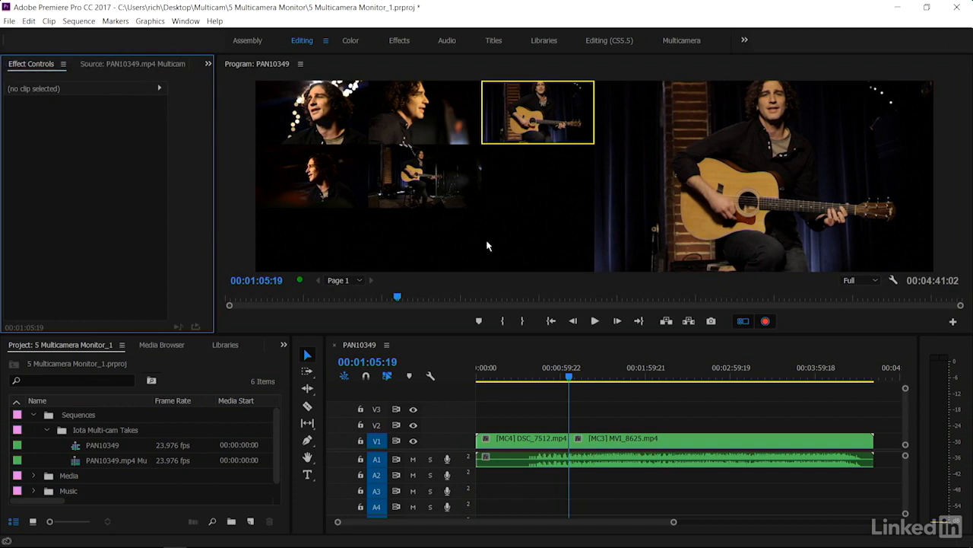
Select and delete the camera cut on V1 so one multicam clip spans the sequence
click(579, 442)
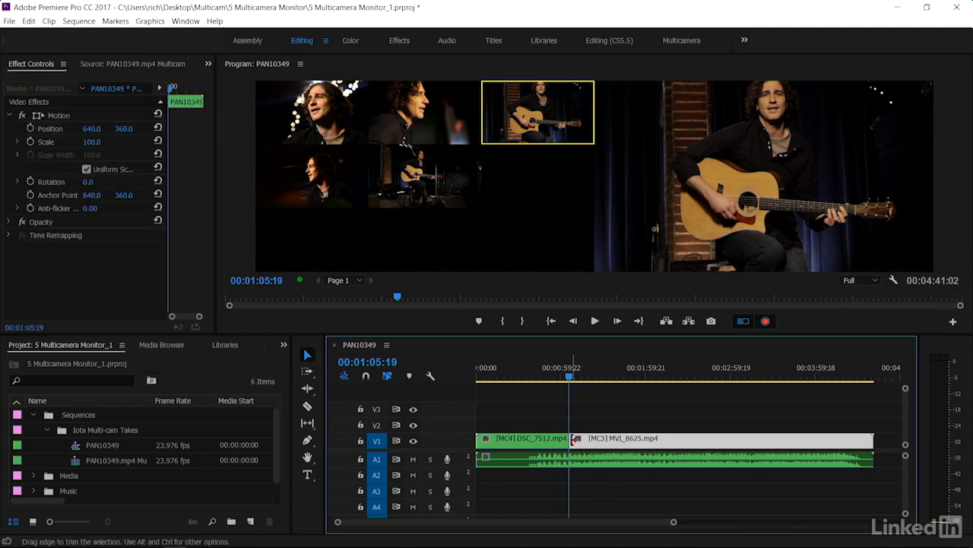
click(767, 322)
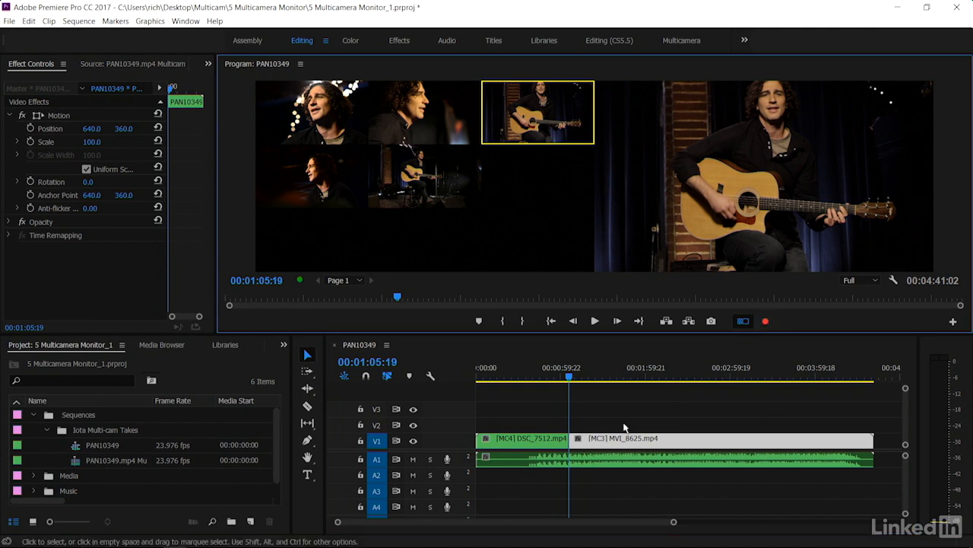
click(565, 439)
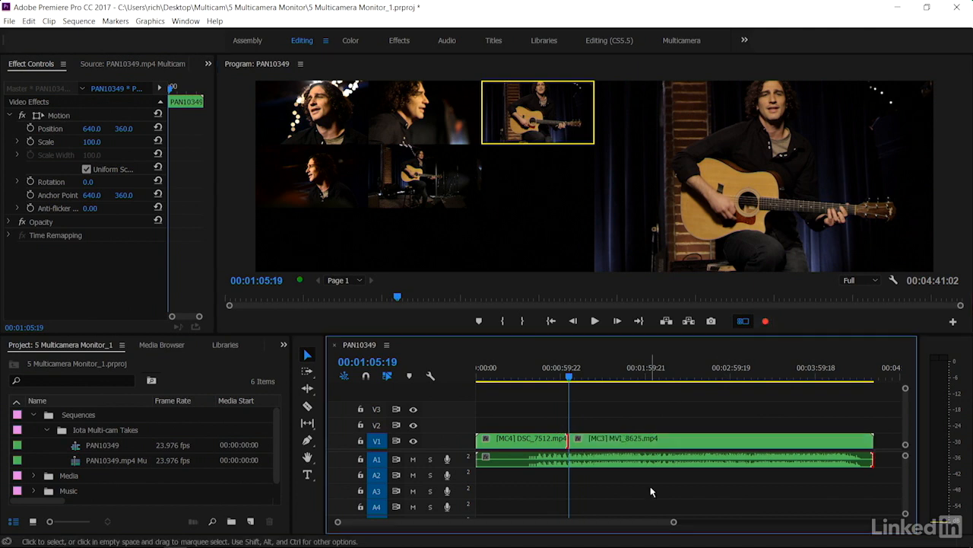
key(BackSpace)
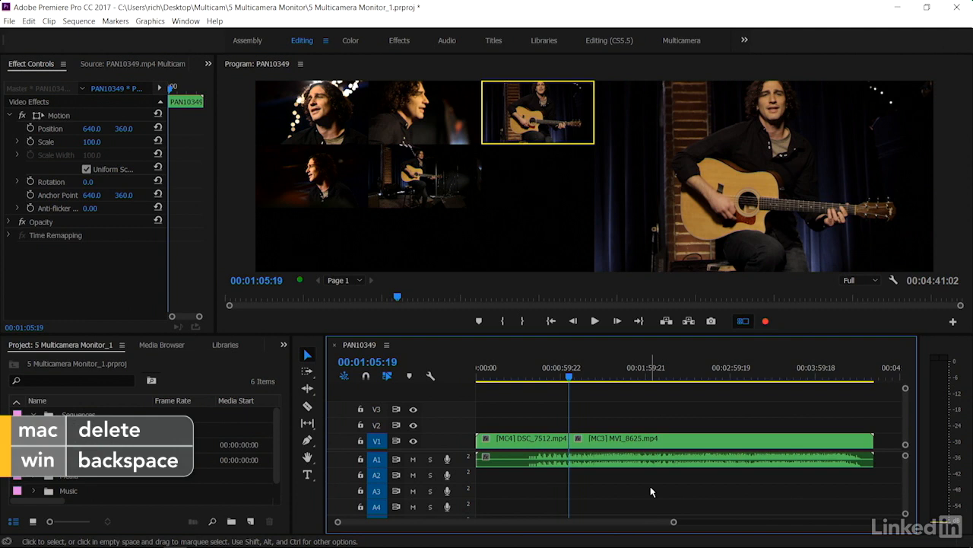
click(639, 420)
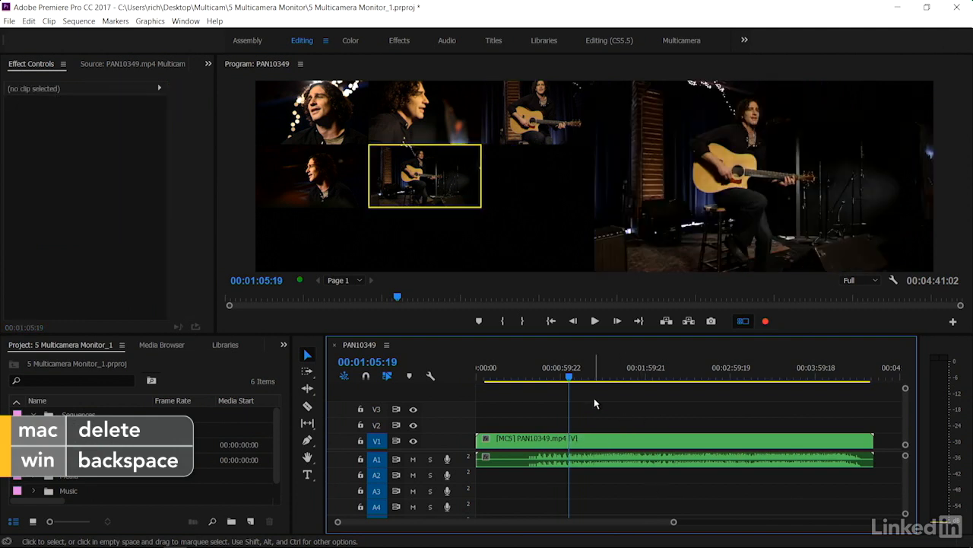
Switch the active camera angle by selecting different angles in the multi-camera view
click(768, 323)
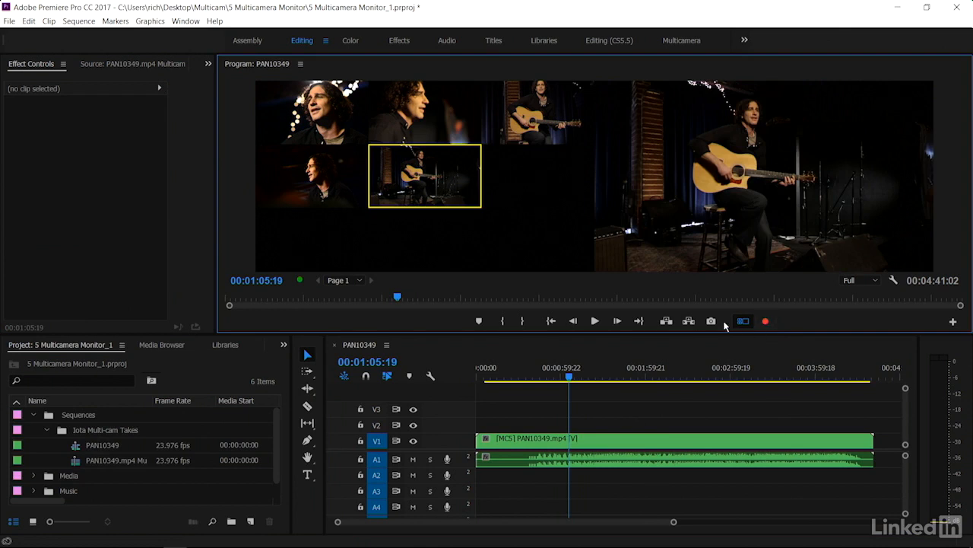
click(767, 322)
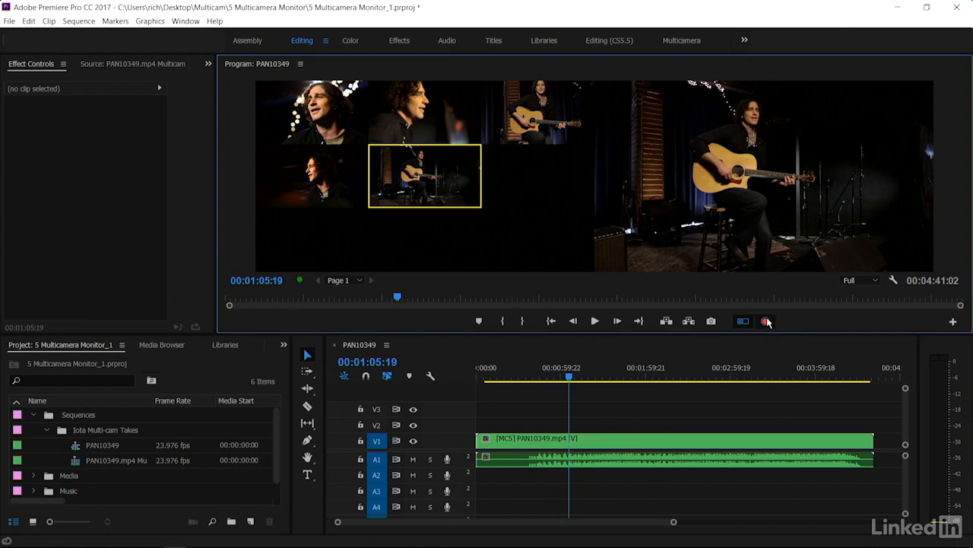
click(528, 129)
click(436, 129)
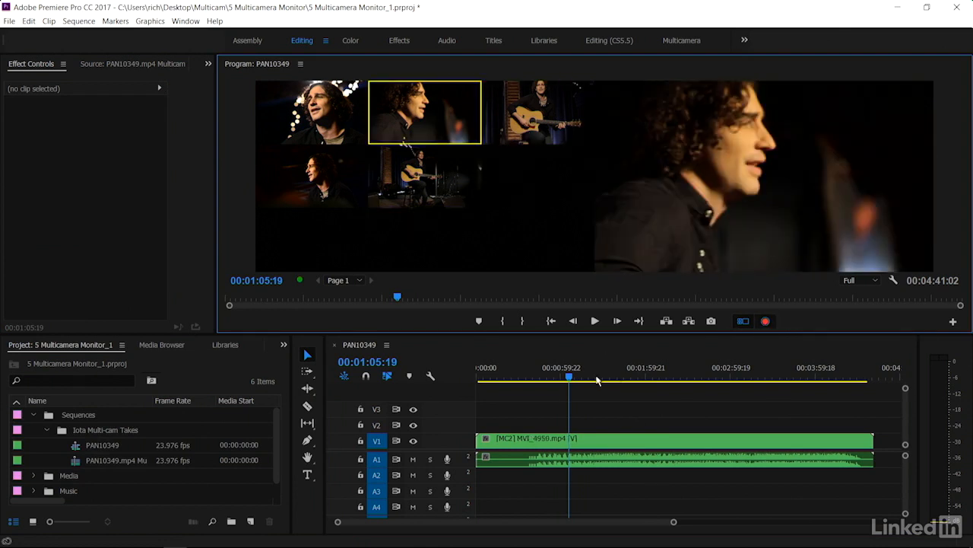
click(413, 200)
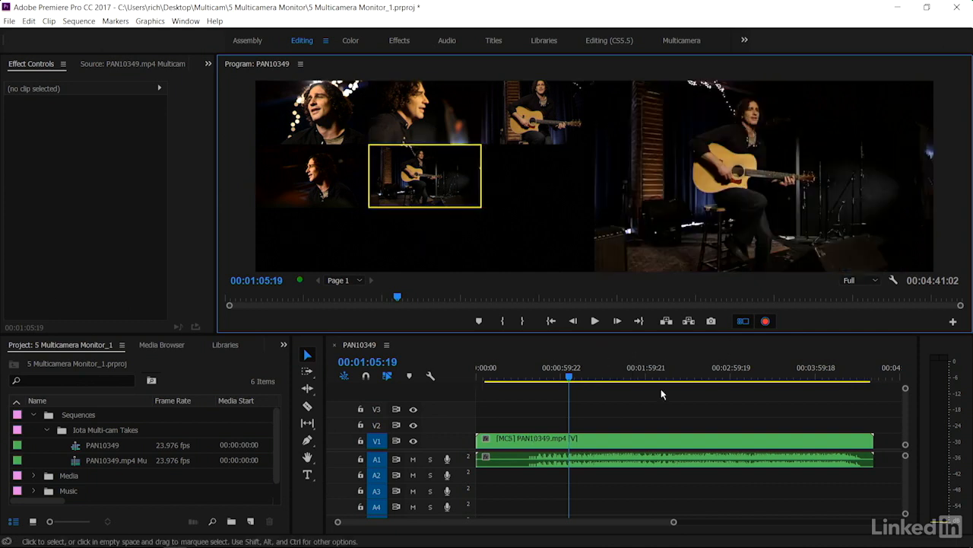
Play the sequence and cut between camera angles live during playback, then stop
key(space)
key(space)
click(511, 107)
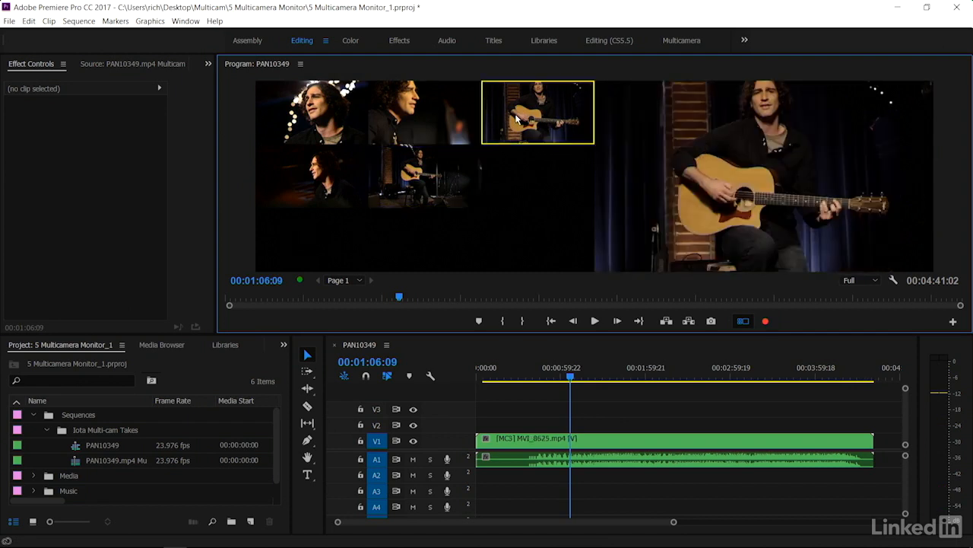
key(space)
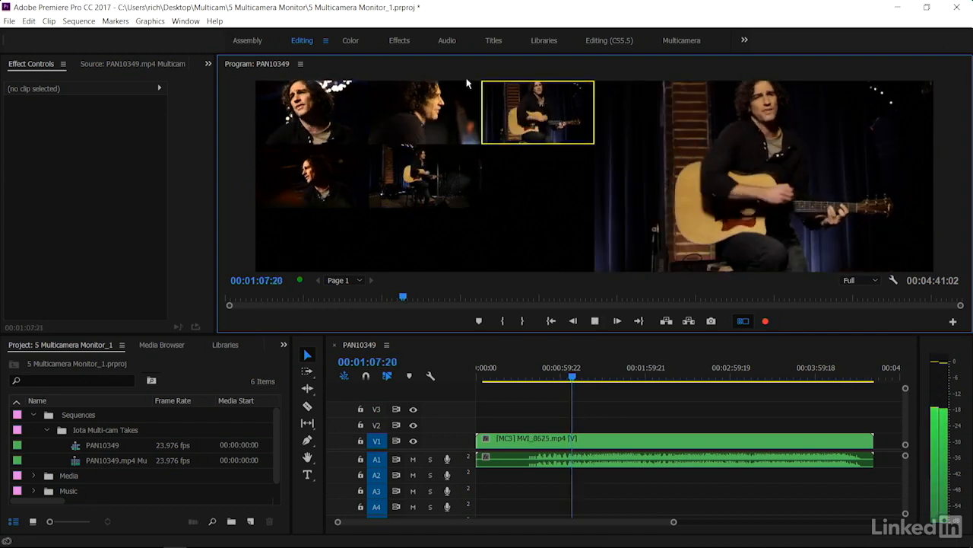
click(411, 90)
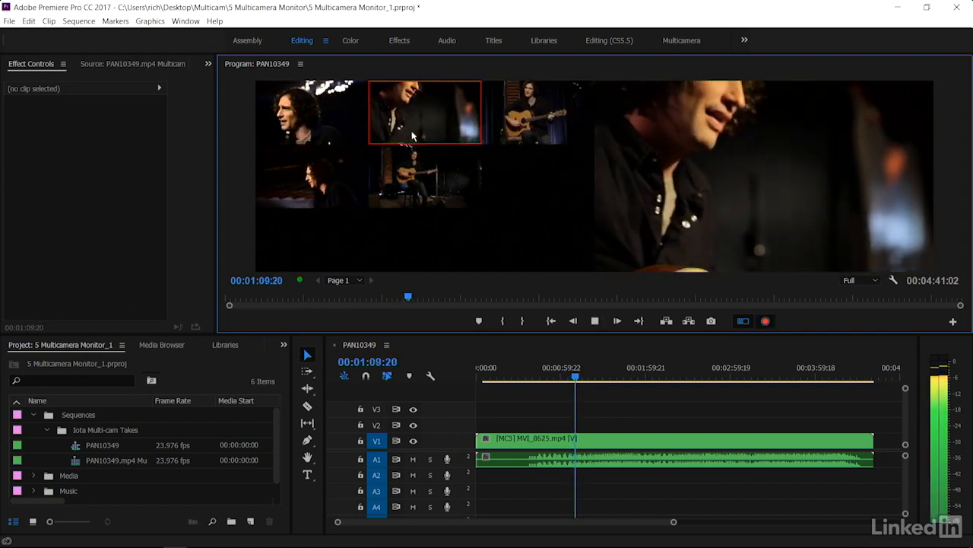
click(416, 161)
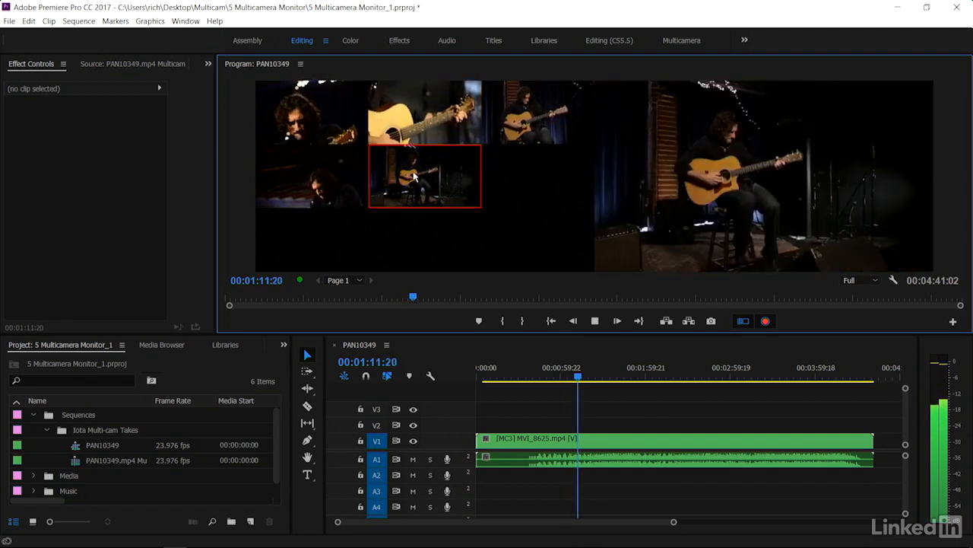
click(320, 180)
key(space)
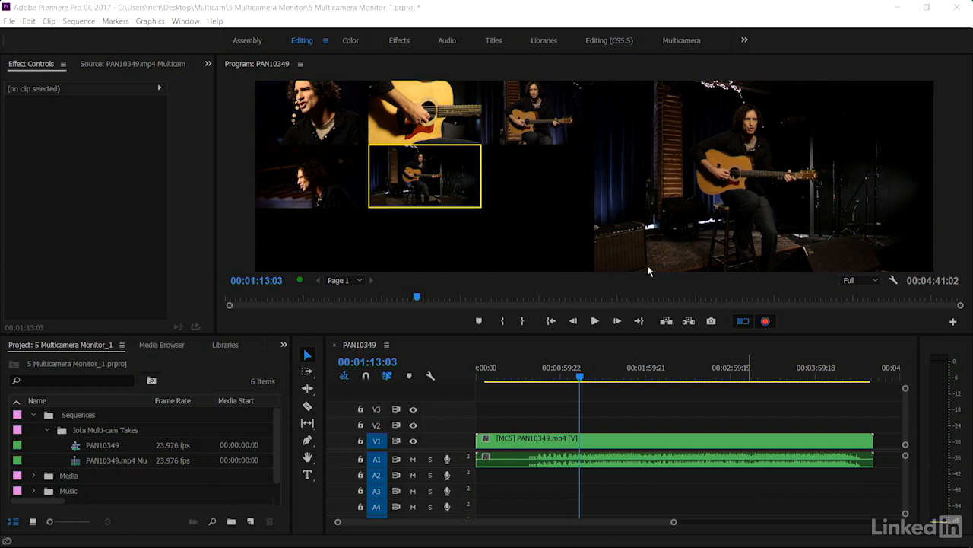
Toggle multi-camera recording off, select the multicam clip, and enlarge the Program Monitor by lowering the timeline panel
click(771, 321)
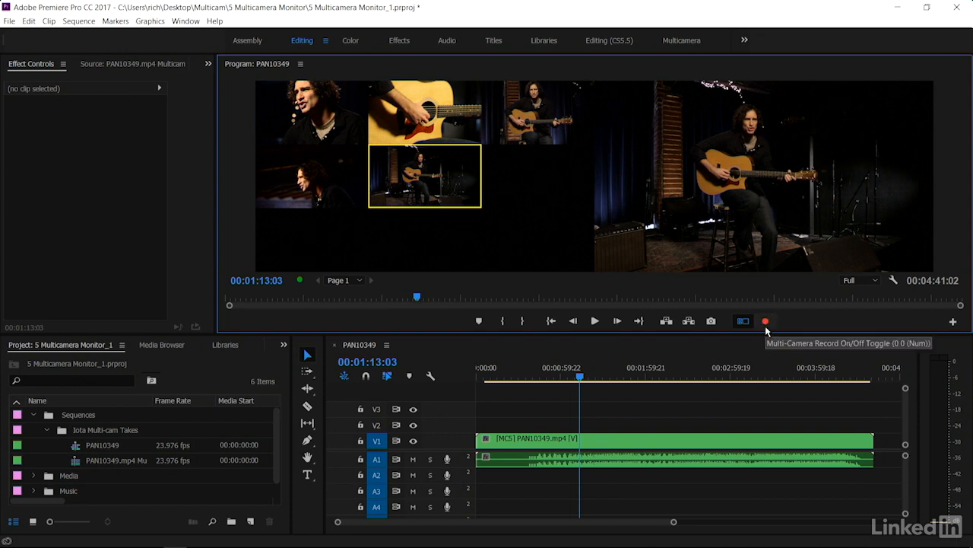
click(540, 445)
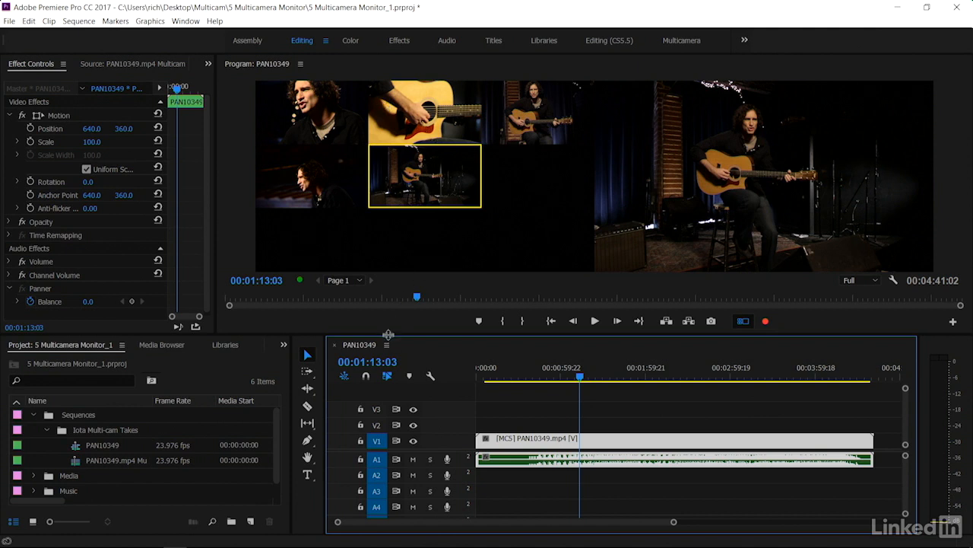
drag(388, 335, 402, 396)
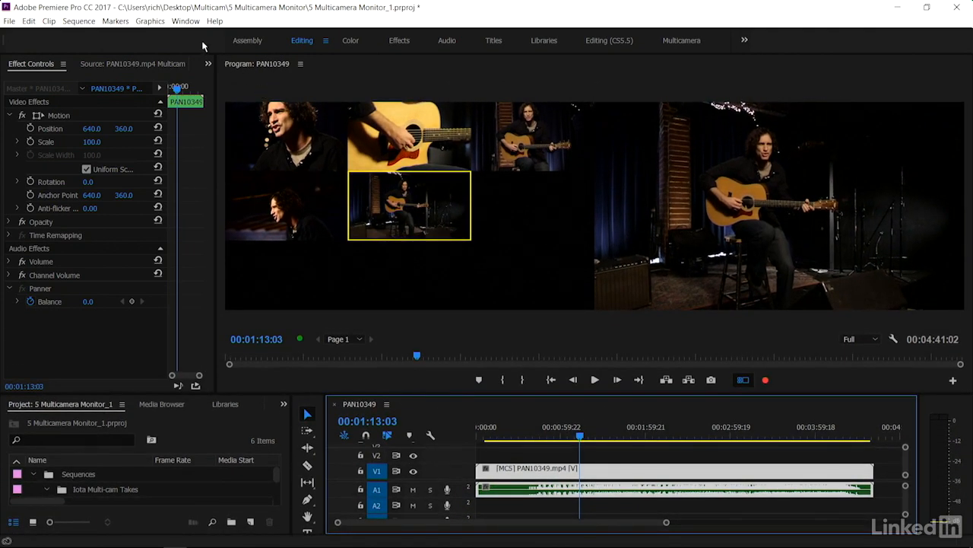
Save the current layout as a new workspace named Multicamera, replacing the existing workspace of that name
click(186, 22)
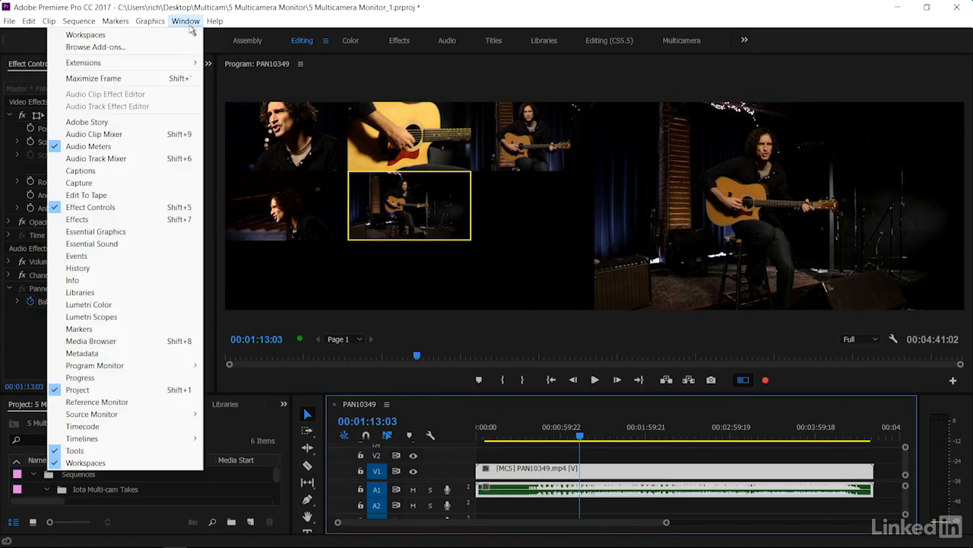
mouse_move(190, 35)
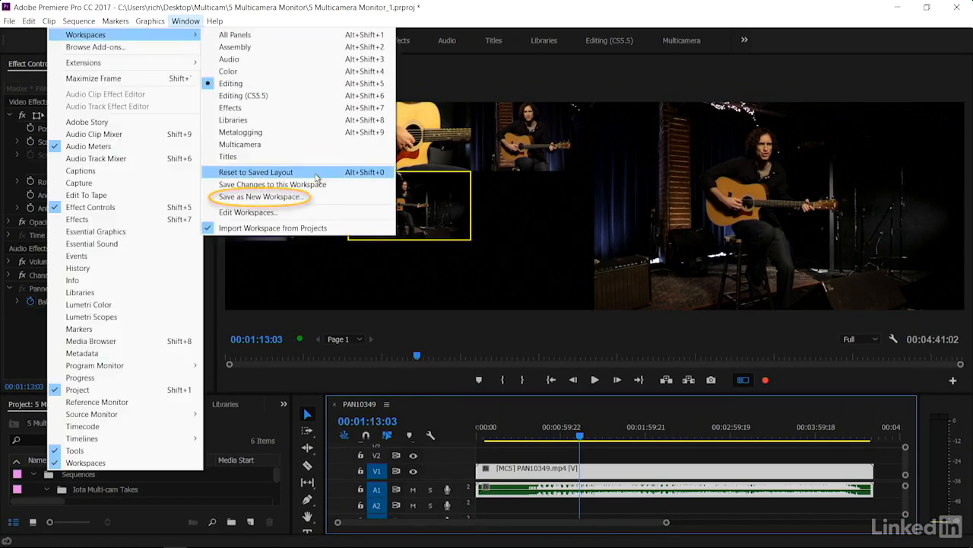
click(314, 197)
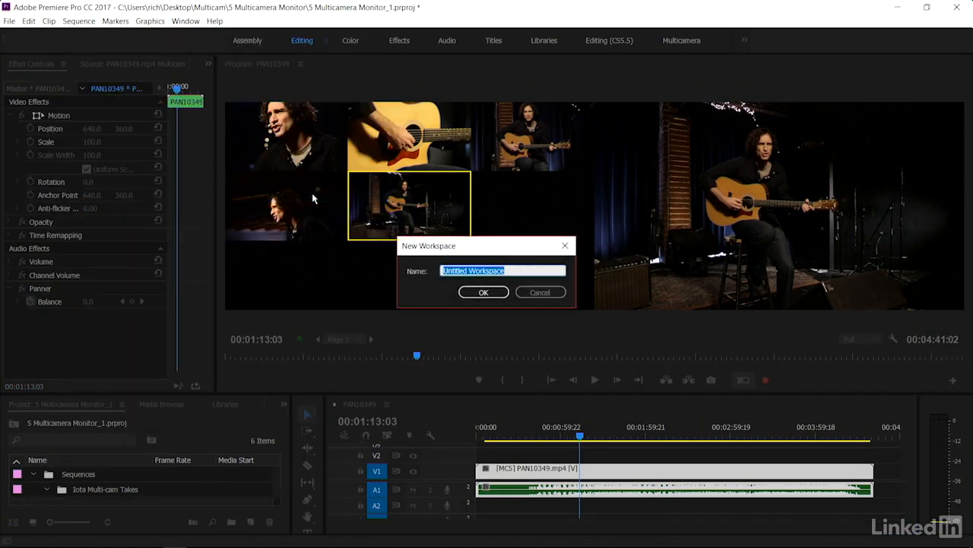
text(Multicamera)
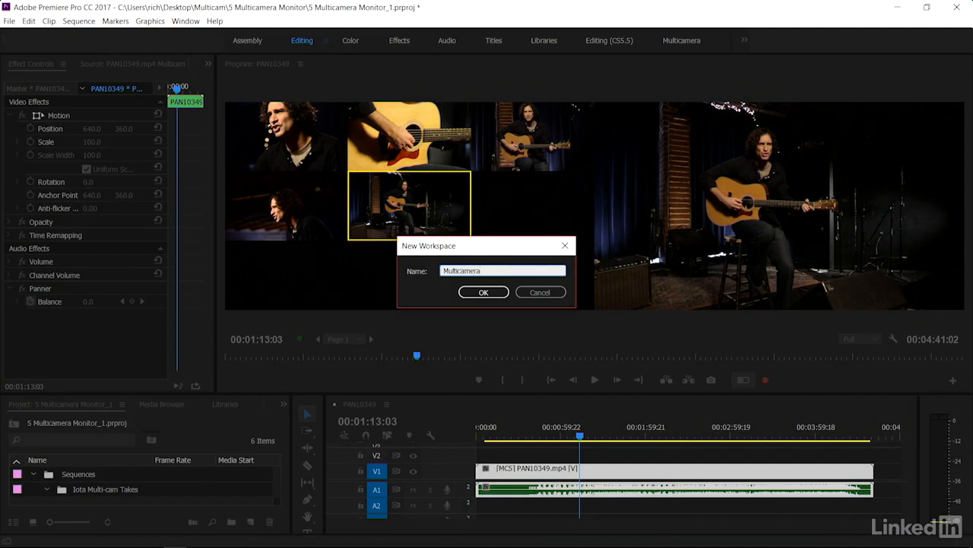
key(Return)
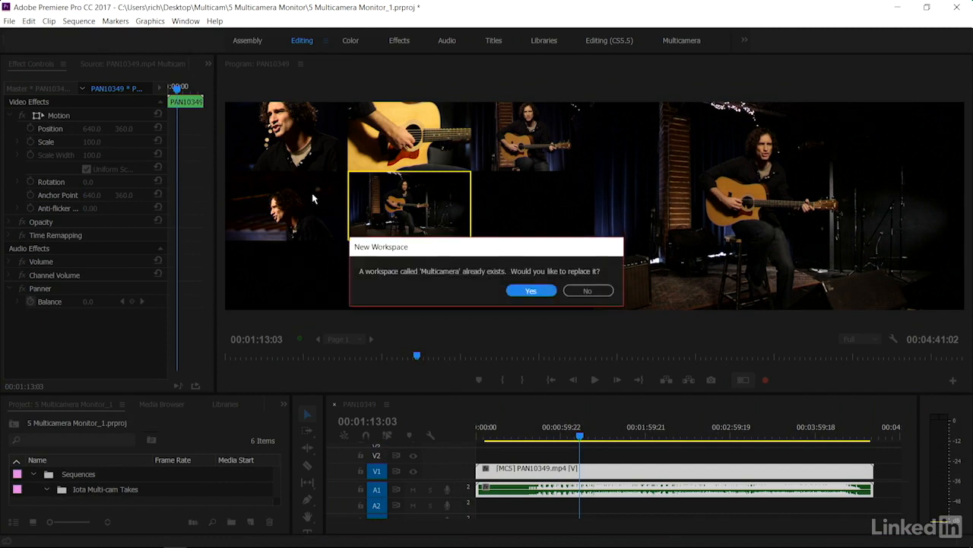
key(Return)
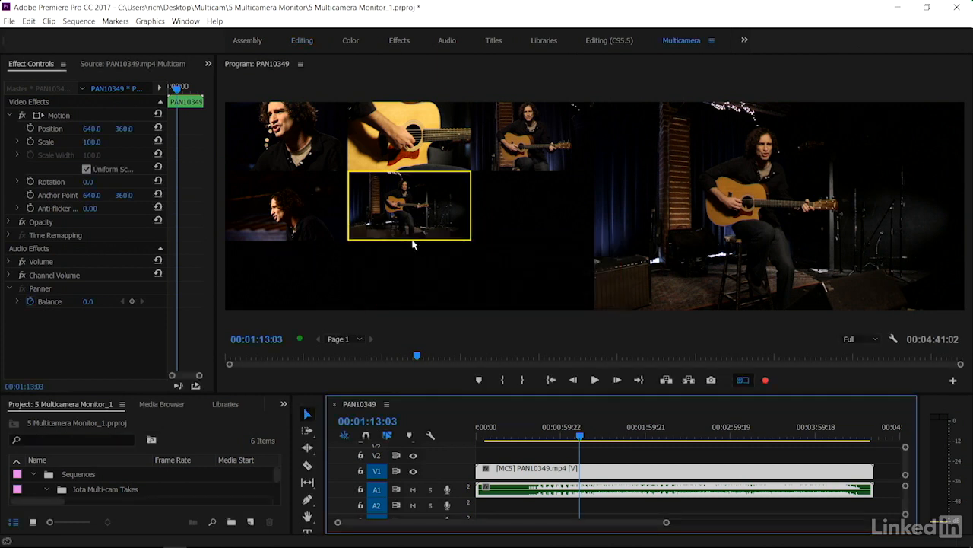
Switch to other workspaces such as Effects, then return to the Multicamera workspace to check the saved layout
click(301, 42)
click(352, 40)
click(304, 43)
click(396, 42)
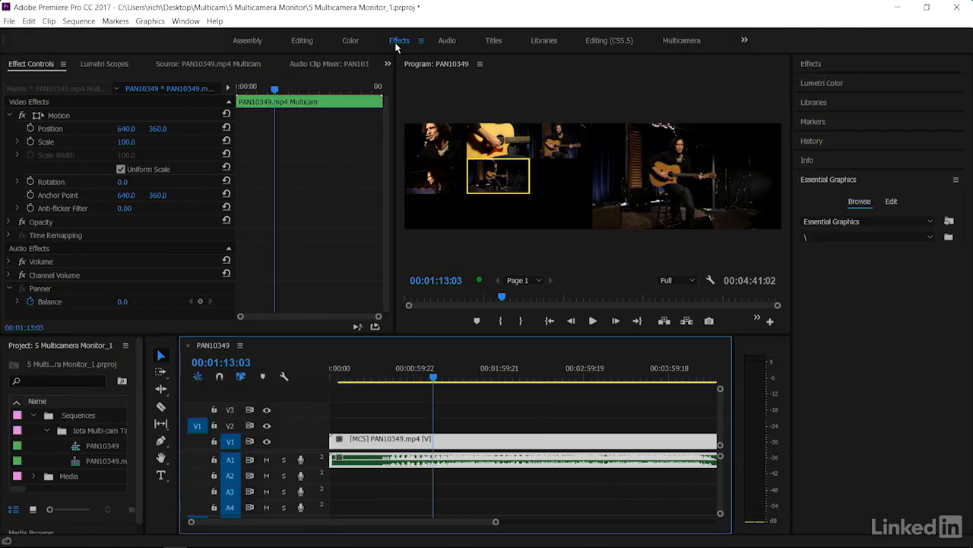
click(679, 42)
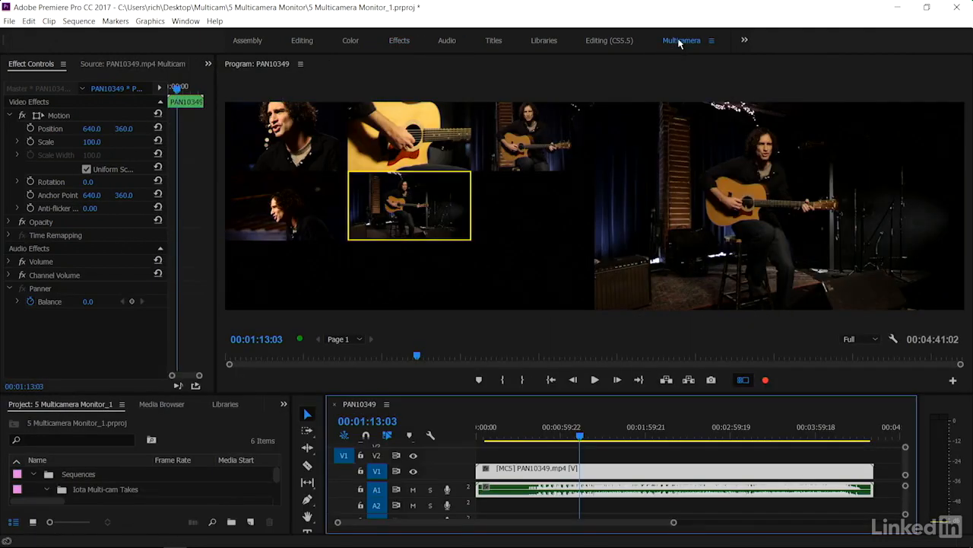